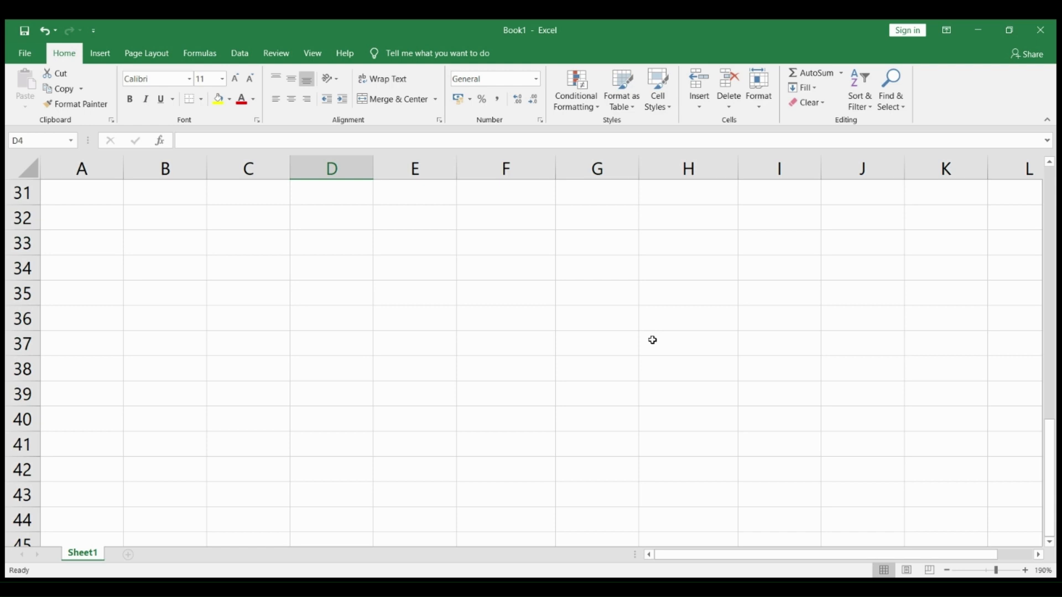
Enter Sunday in B2 and Monday in C2, and fill the weekday series across row 2 through Saturday in H2
scroll(354, 366, up, 2)
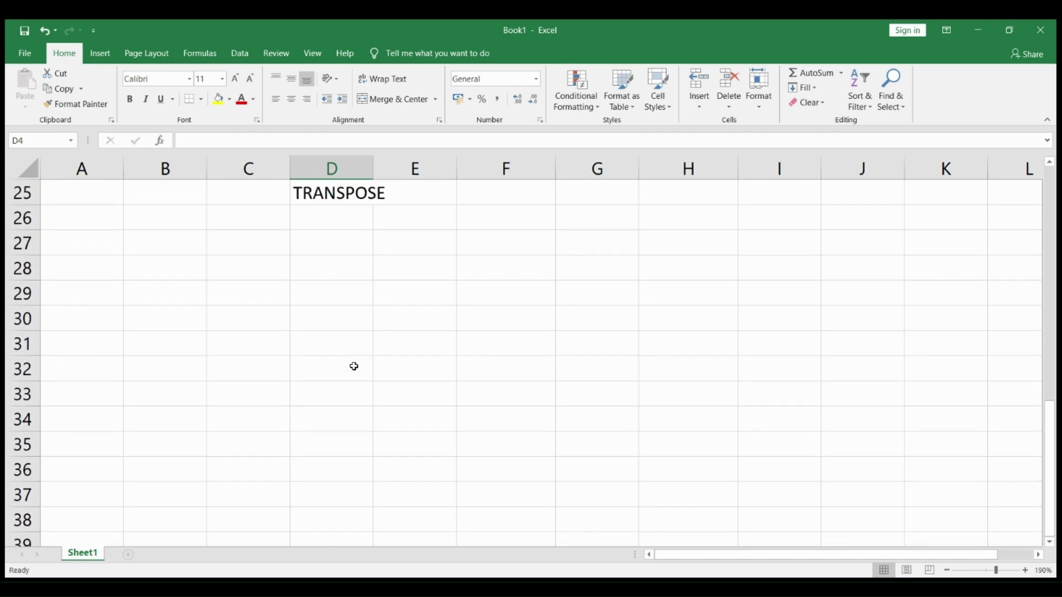
scroll(354, 367, up, 1)
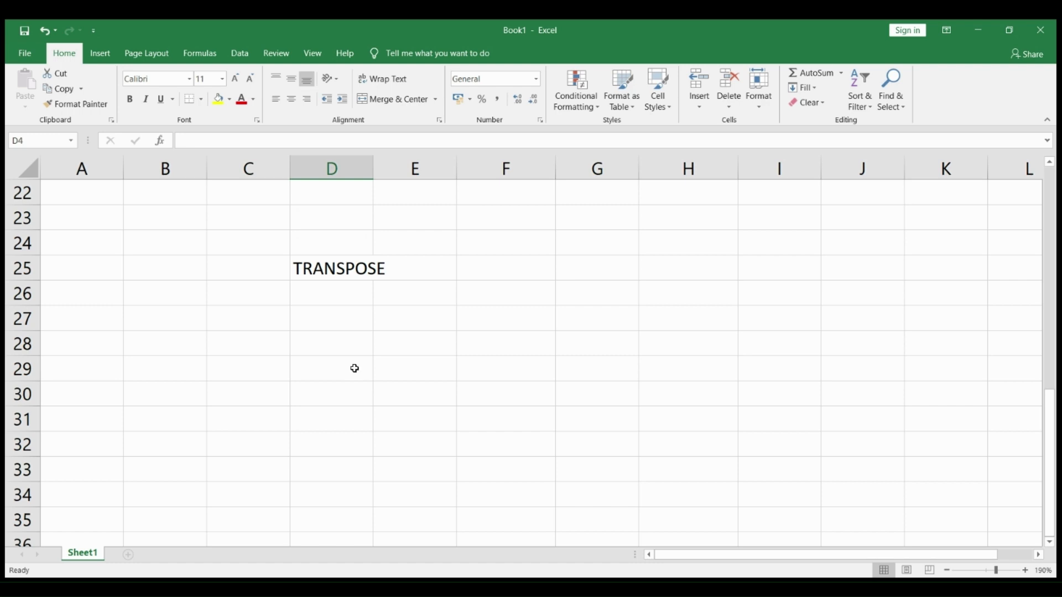
scroll(354, 368, up, 7)
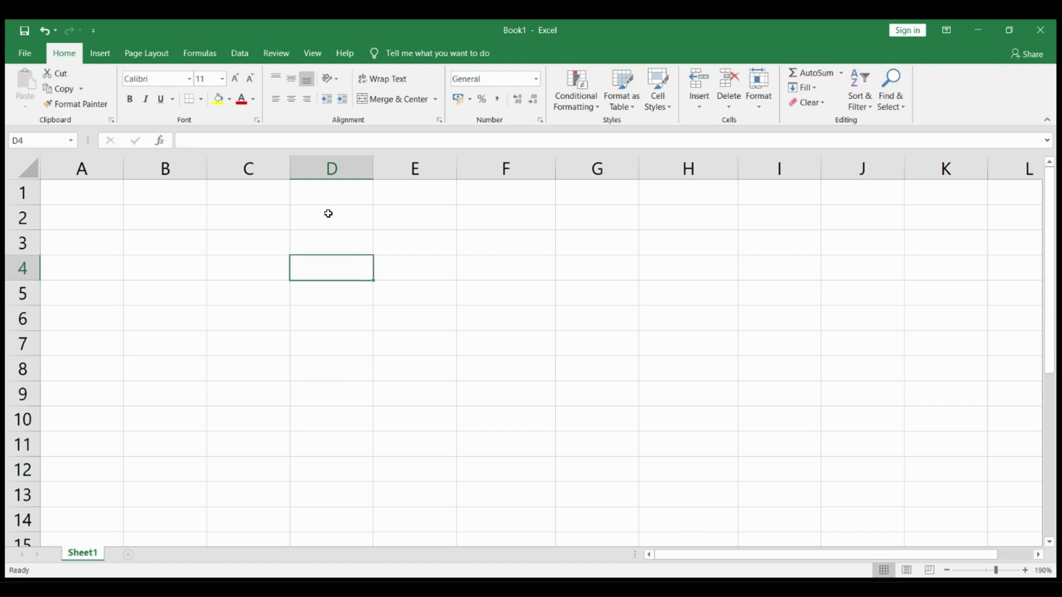
click(196, 223)
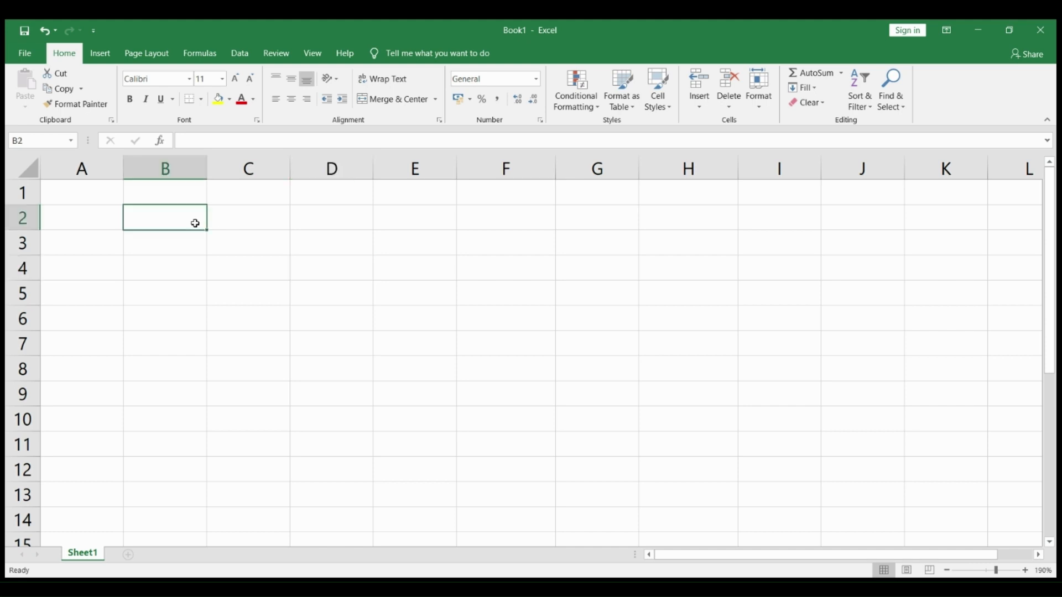
text(Sunday)
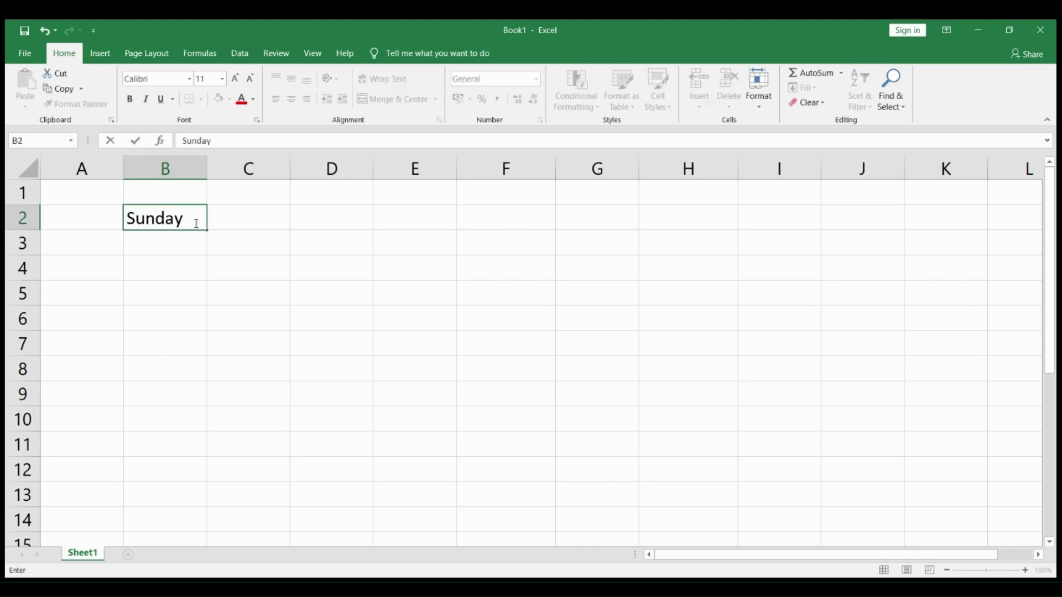
key(Tab)
text(Monday)
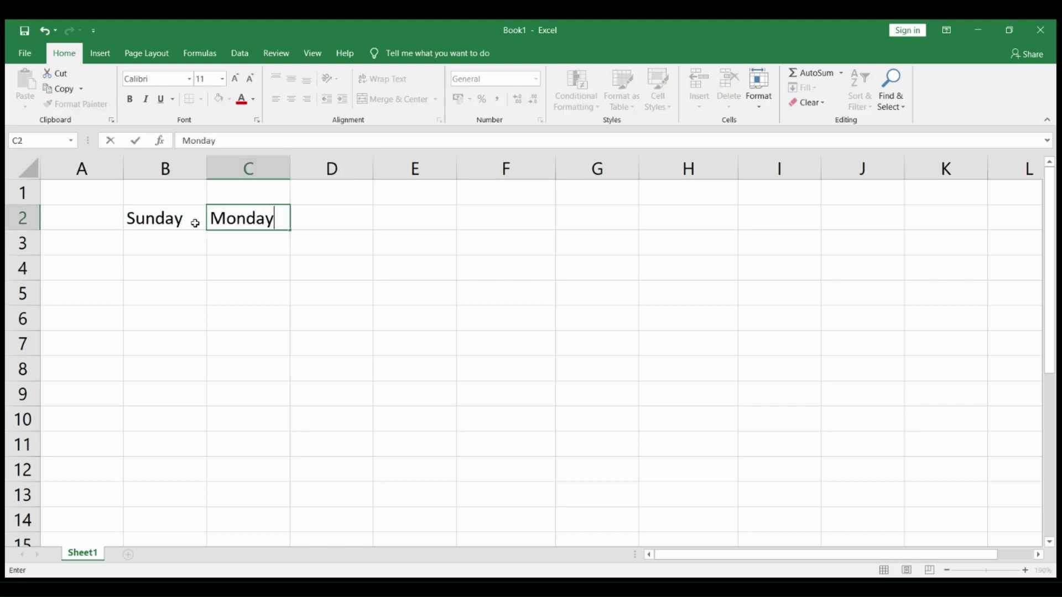
click(204, 261)
drag(182, 219, 690, 227)
click(175, 246)
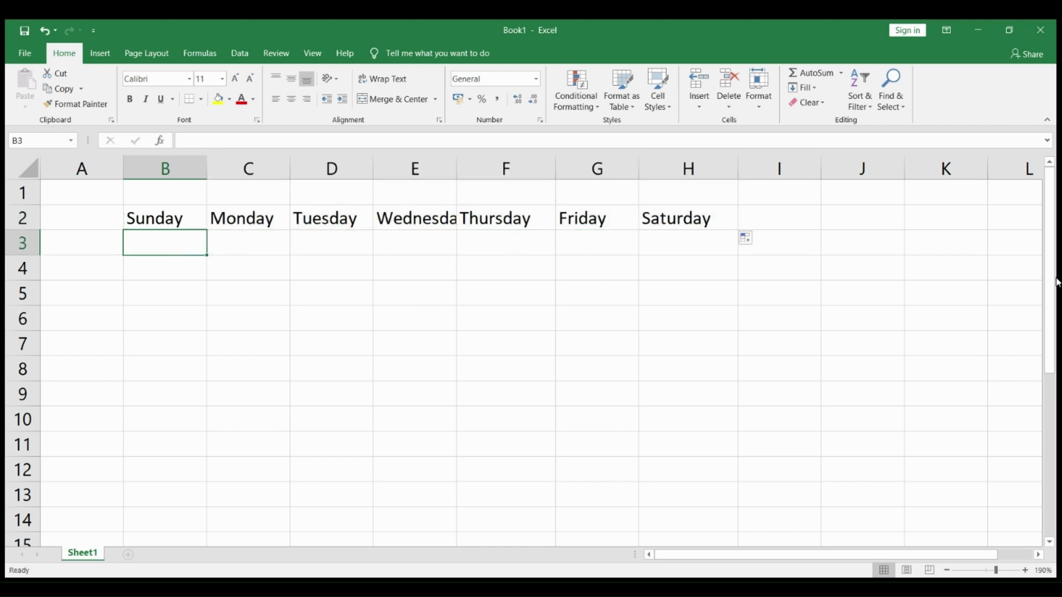
Fit column E's width to its text and enter 45 under Sunday in B3
double_click(456, 166)
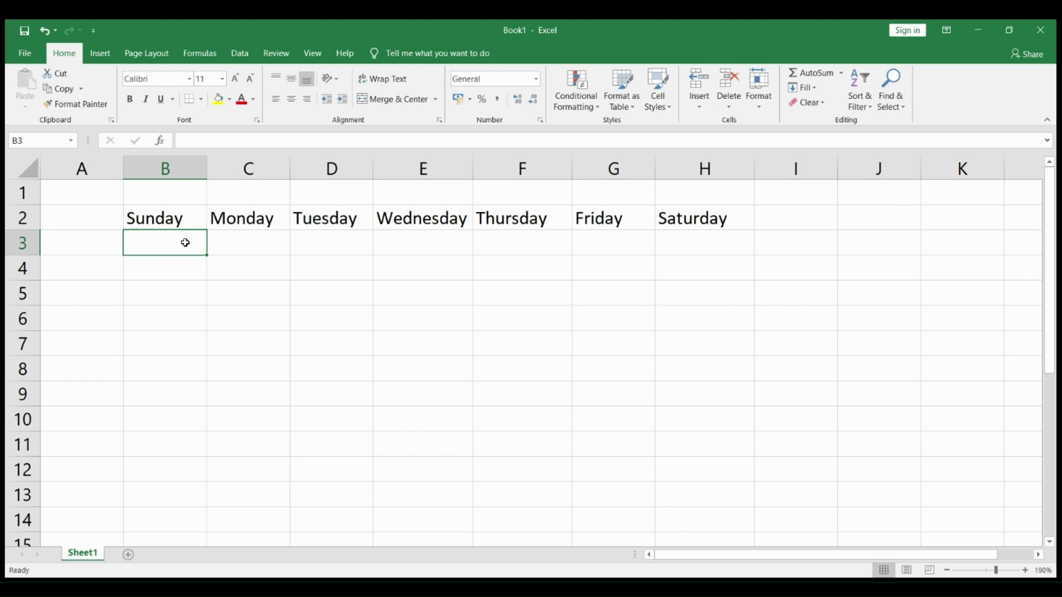
text(45)
key(Return)
text(65 78)
key(Return)
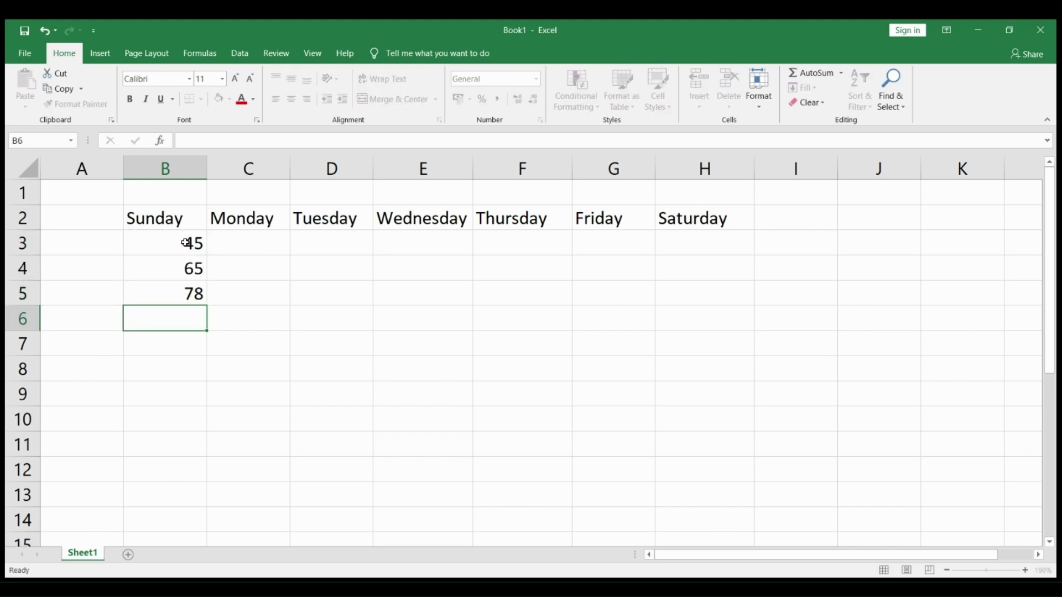
text(21)
key(Return)
text(19)
key(Return)
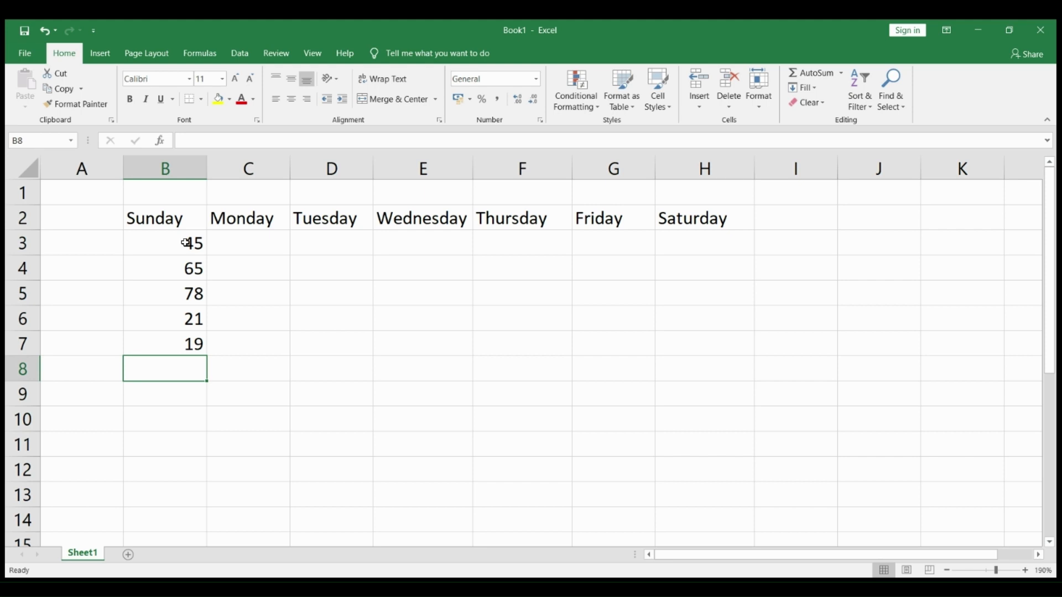
text(54)
key(Return)
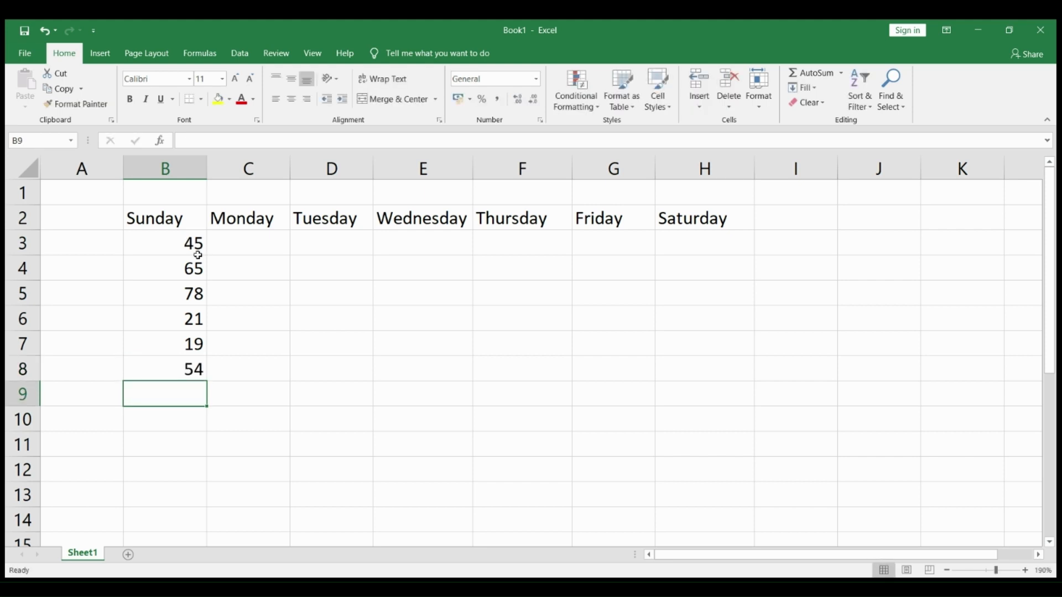
drag(195, 257, 187, 390)
key(Delete)
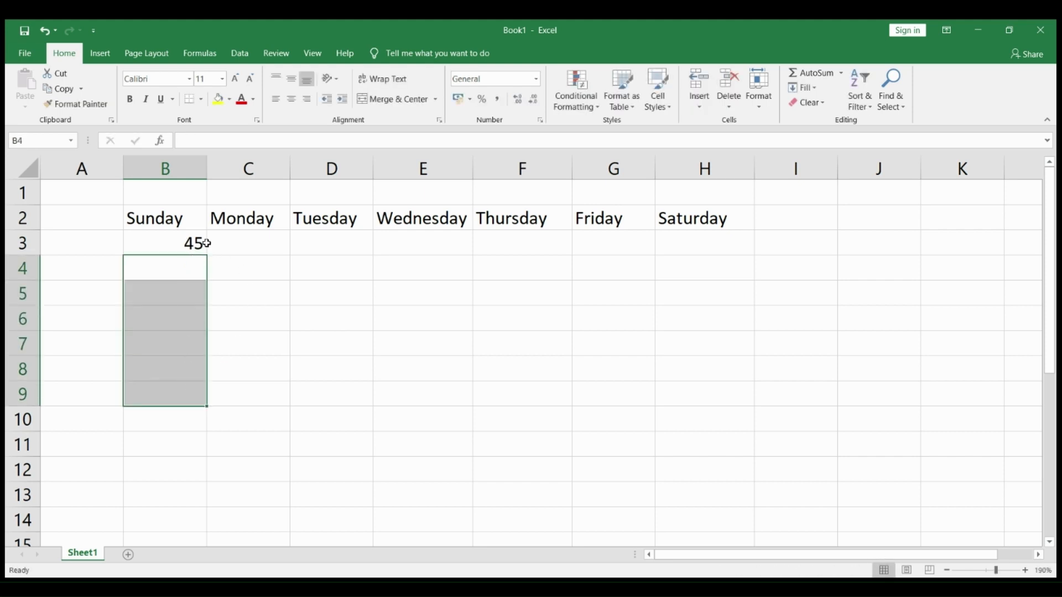
Enter 46 for Monday, 89 for Tuesday and 14 for Wednesday in cells C3 to E3
click(221, 242)
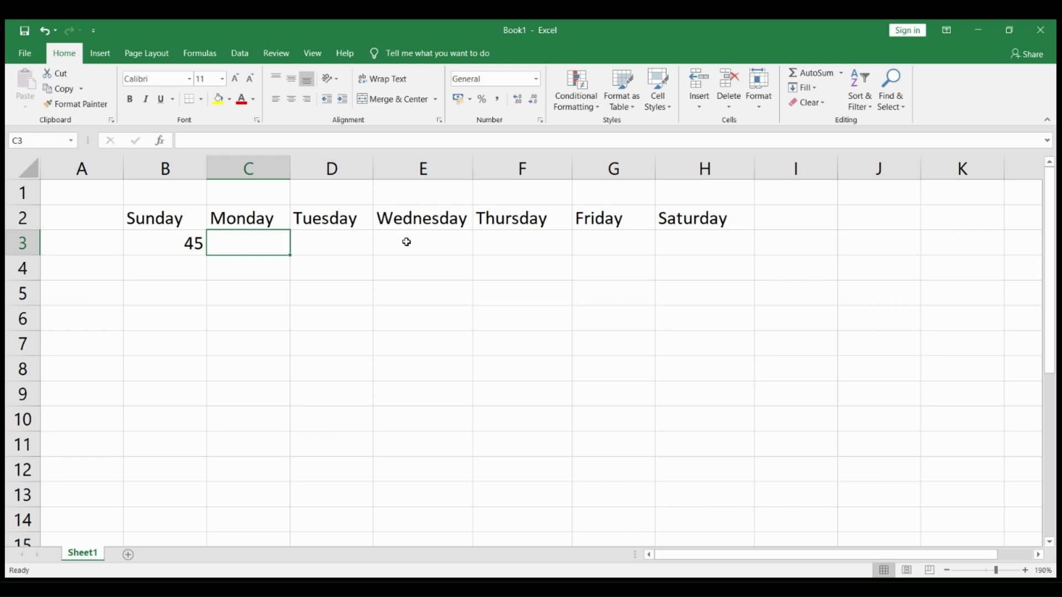
text(46)
key(Tab)
text(89)
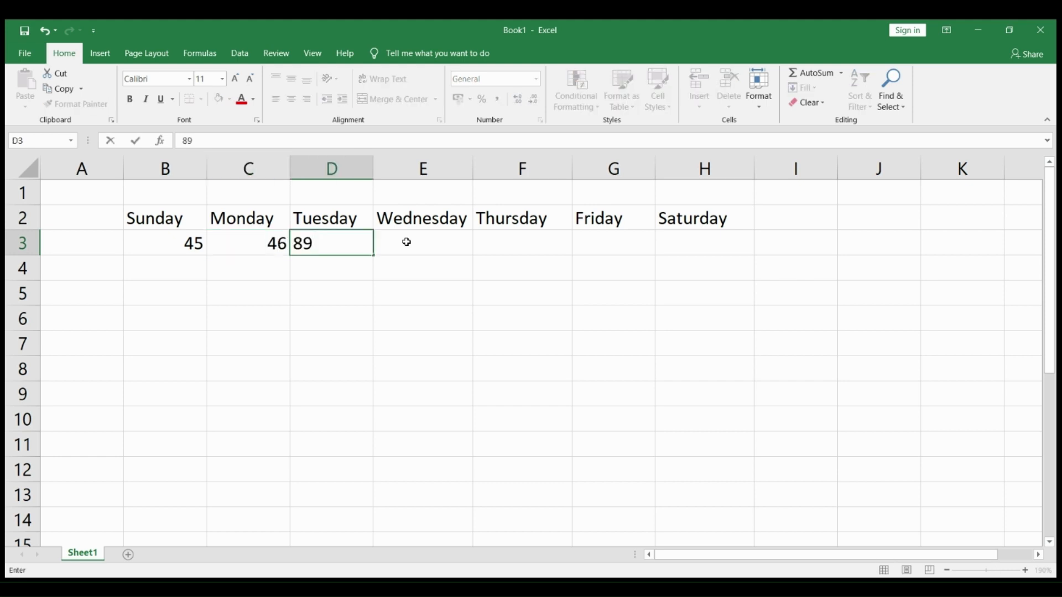
key(Tab)
text(0)
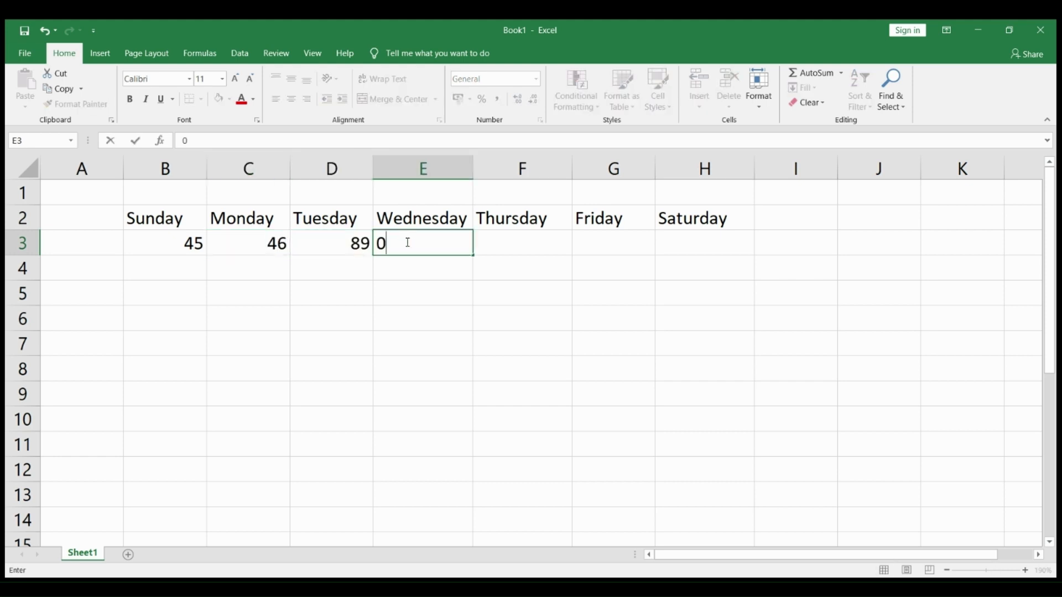
key(BackSpace)
text(14)
key(Tab)
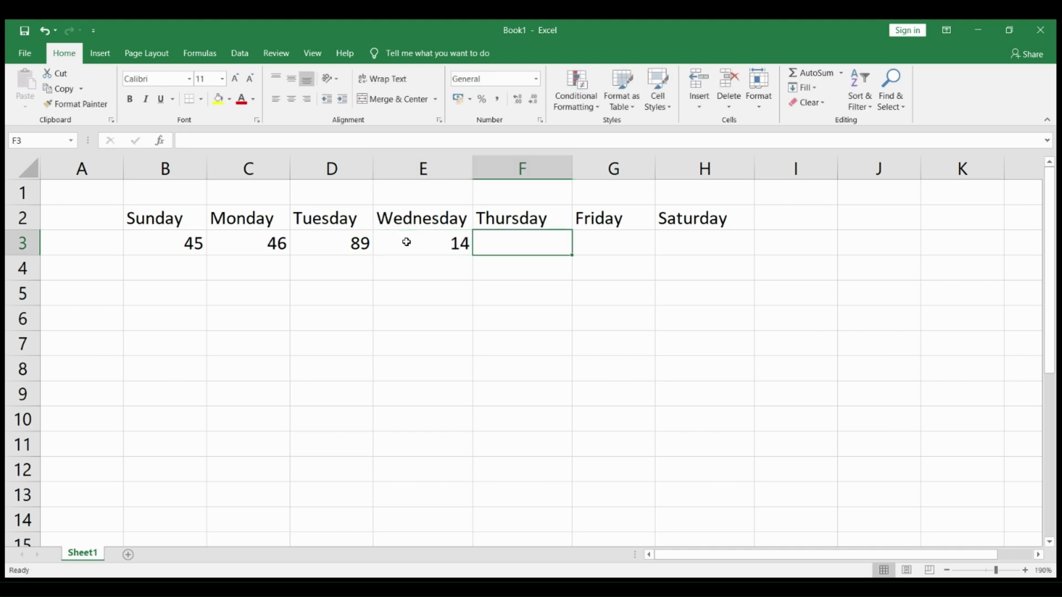
Enter 84 for Thursday, 27 for Friday and 32 for Saturday in cells F3 to H3
text(84)
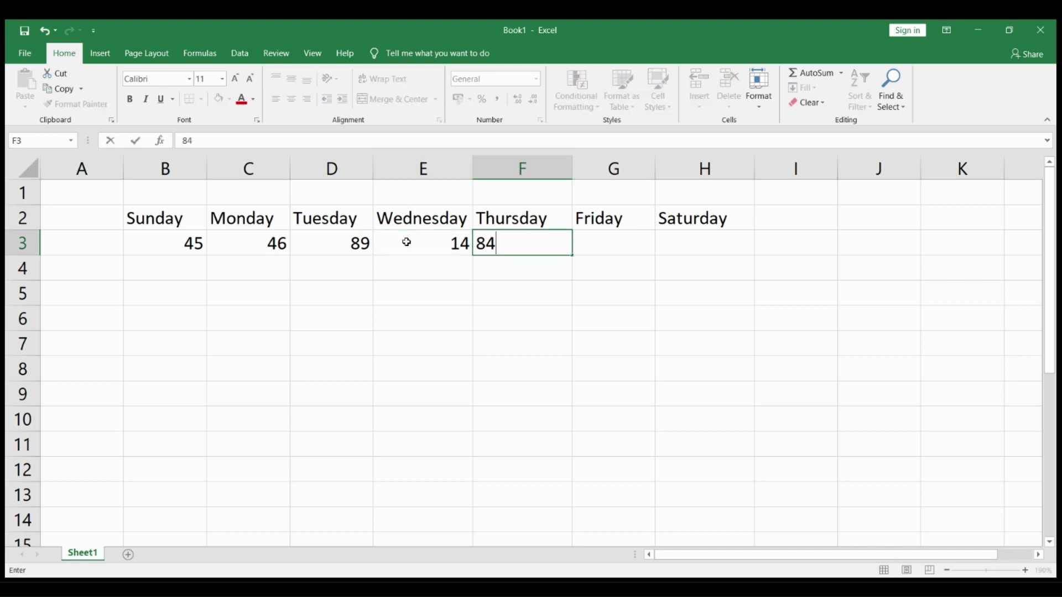
key(Tab)
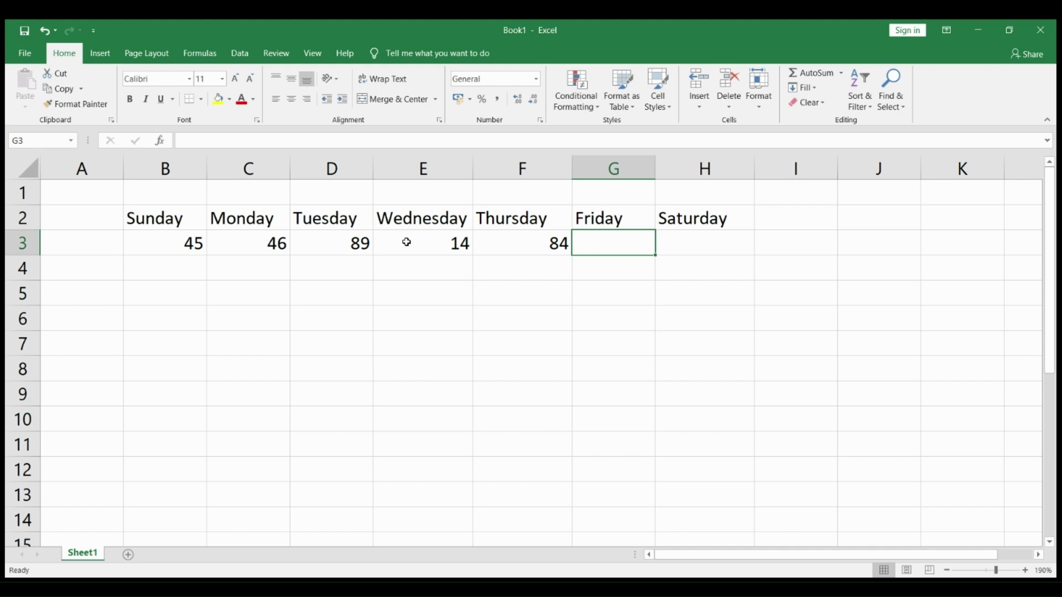
text(27)
key(Tab)
text(32)
key(Down)
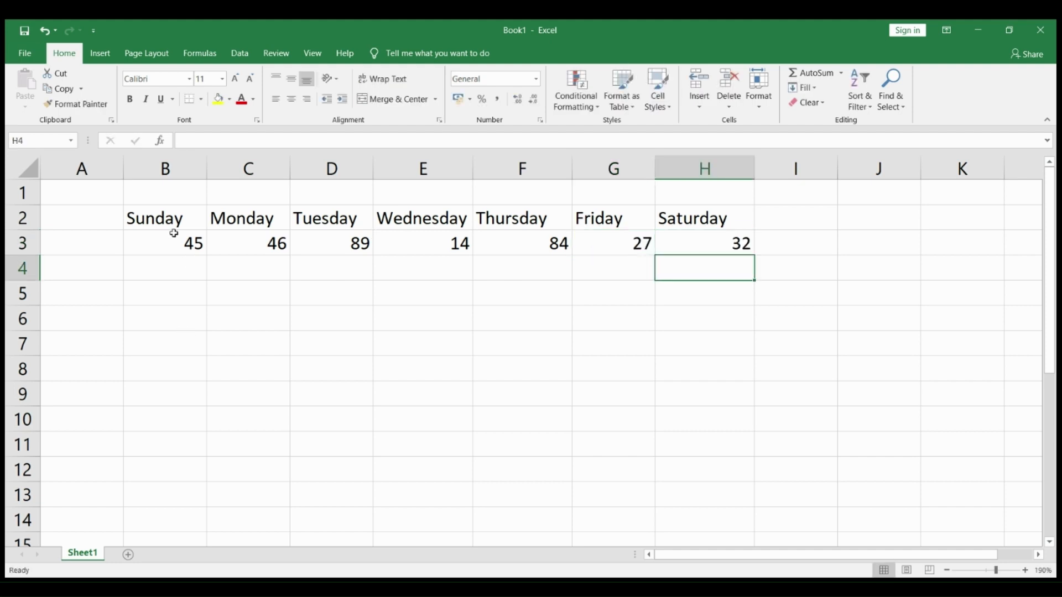
drag(182, 226, 682, 237)
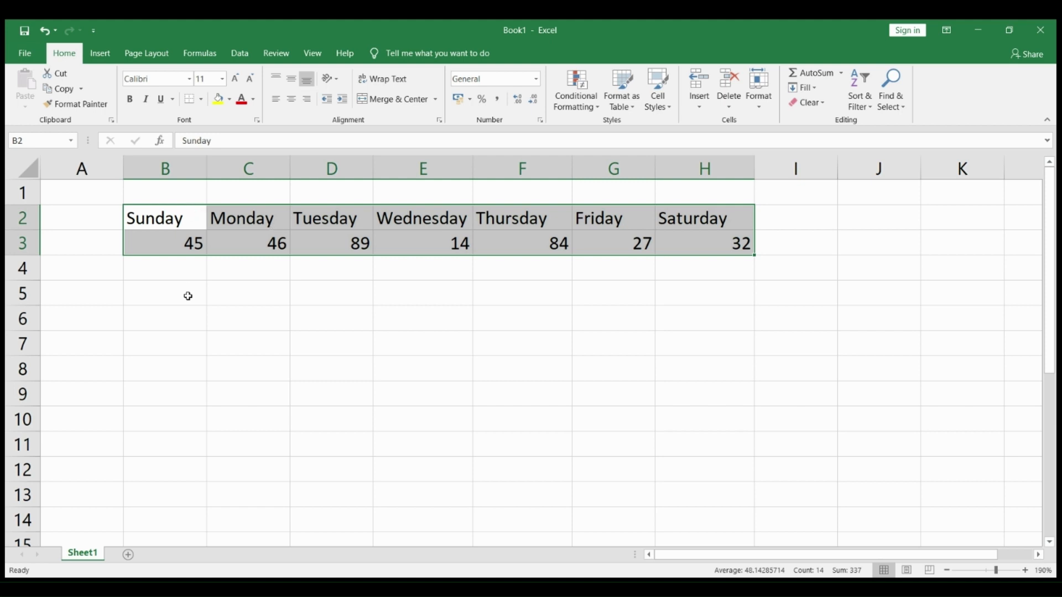
click(174, 216)
drag(175, 215, 716, 227)
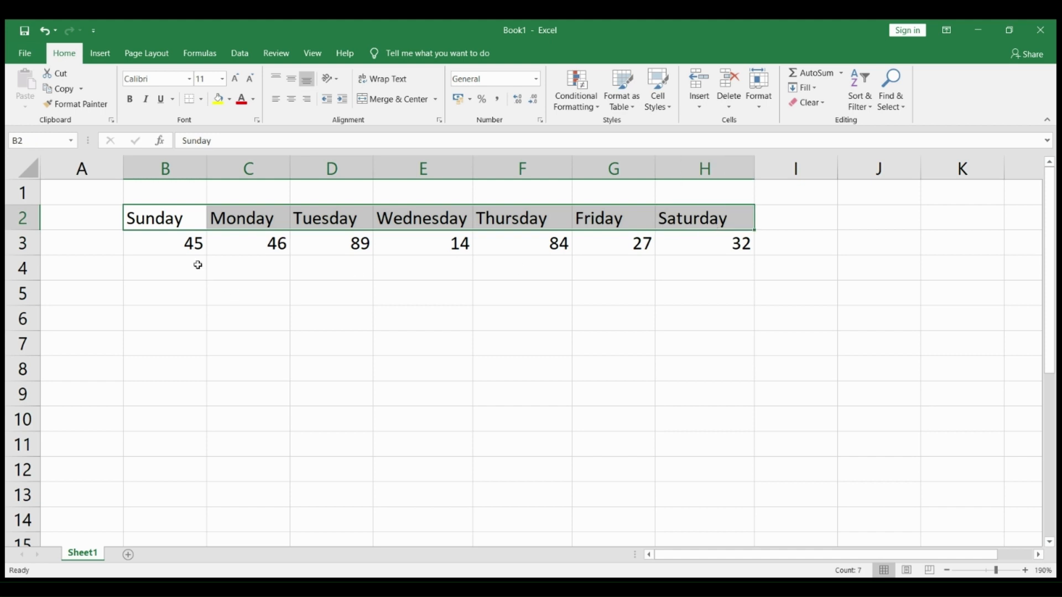
click(186, 244)
drag(185, 244, 695, 233)
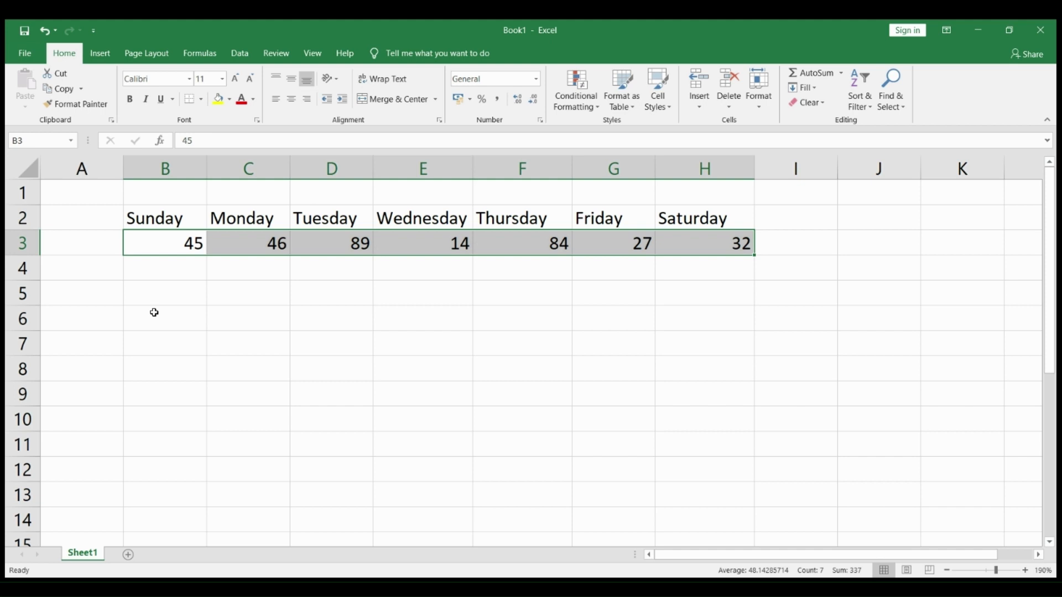
Fill B6:C12 with the array formula =TRANSPOSE(B2:H3) and widen column B until Wednesday fits
drag(154, 314, 235, 467)
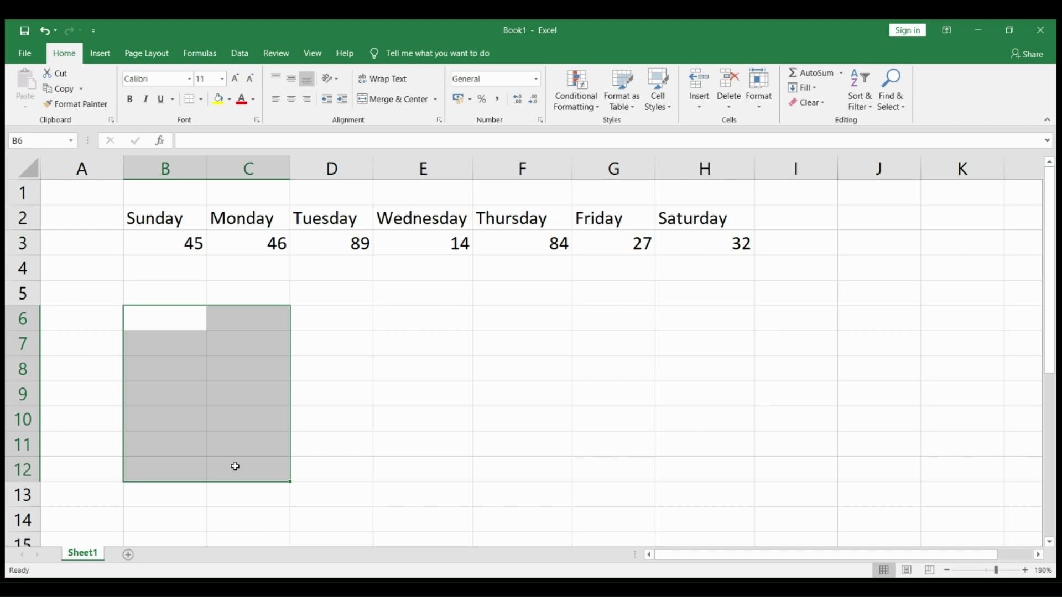
text(=)
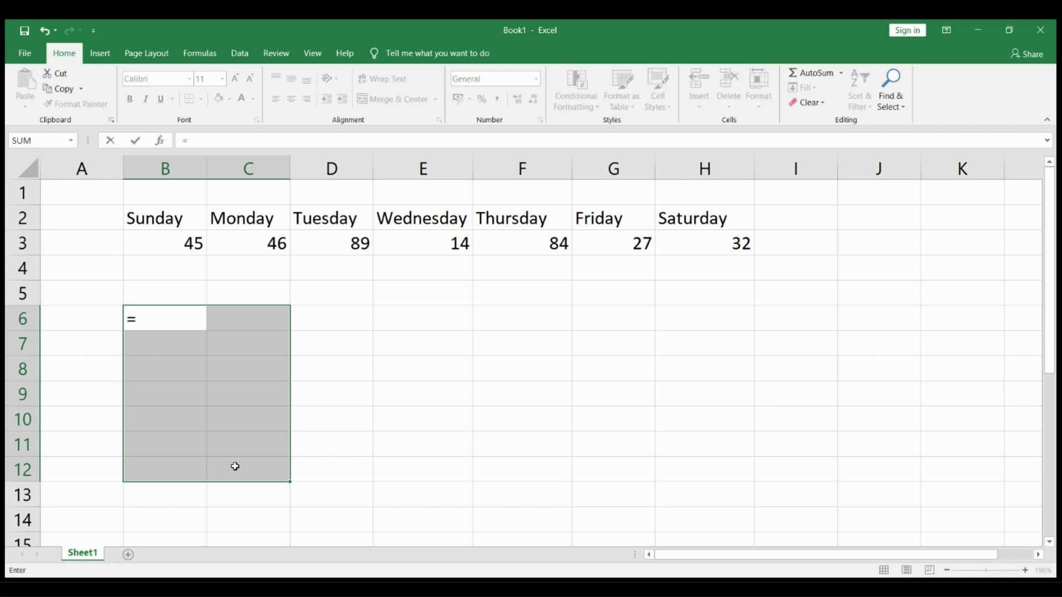
text(TRANSP)
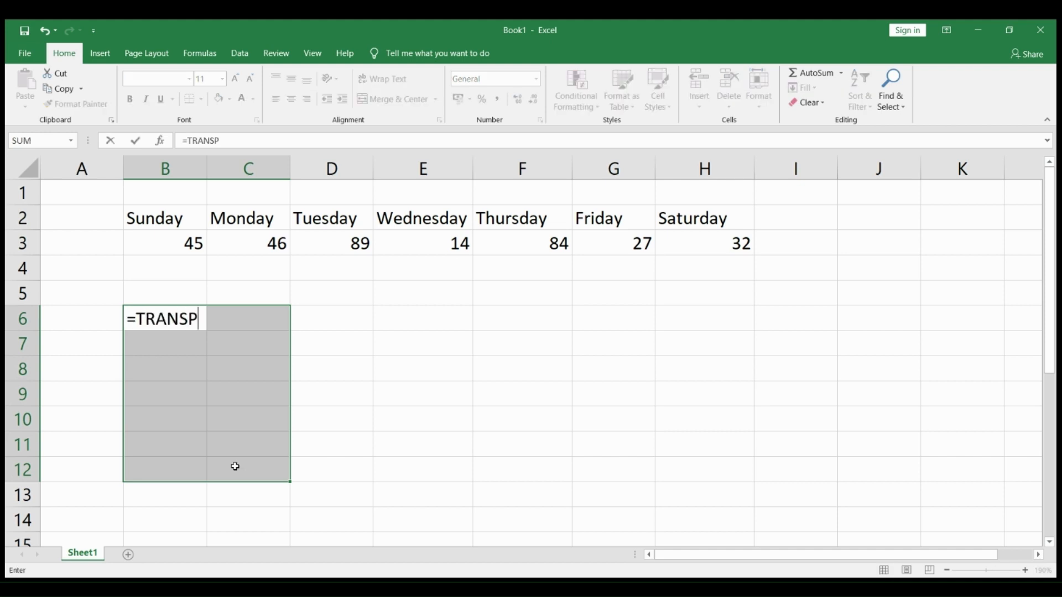
text(OSE()
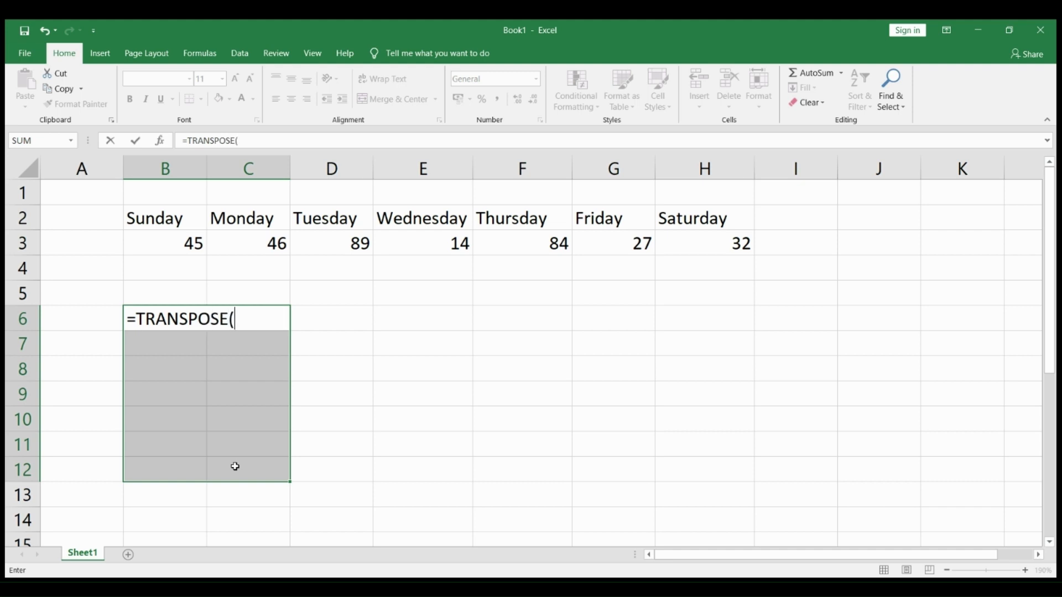
click(177, 217)
drag(177, 218, 695, 247)
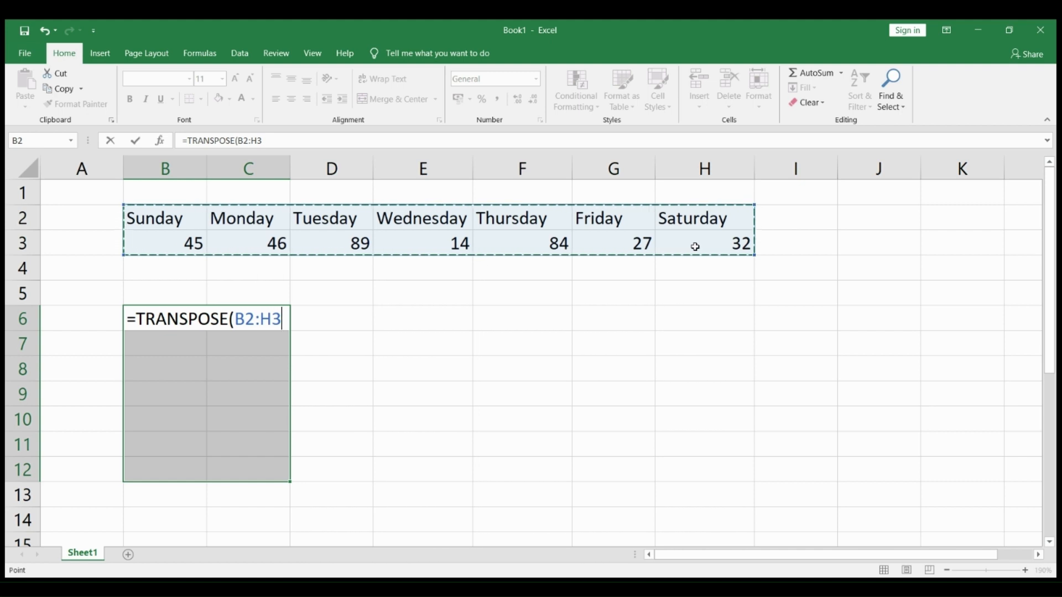
text())
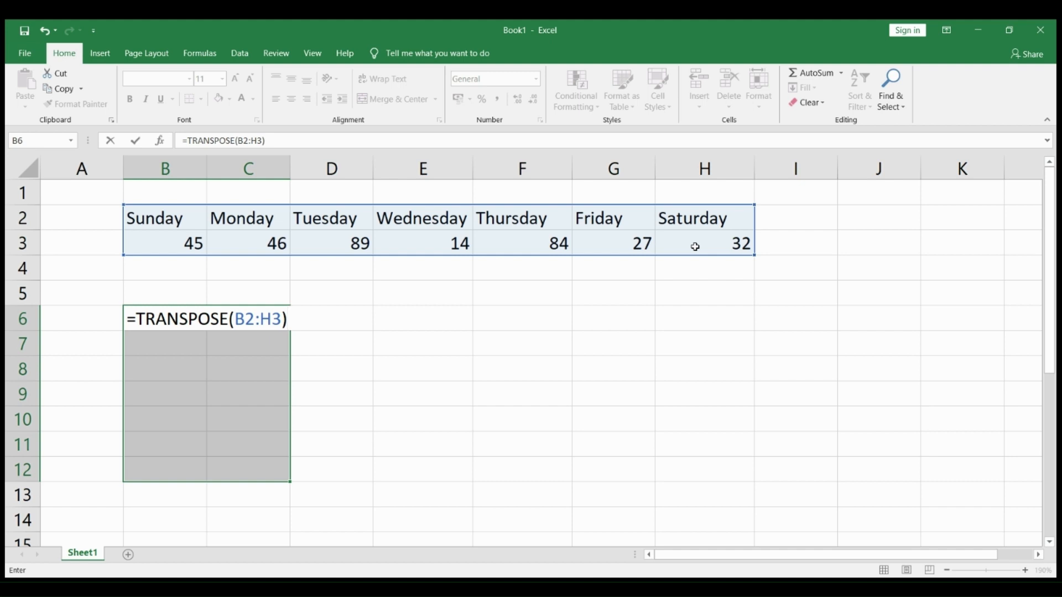
key(ctrl+shift+Return)
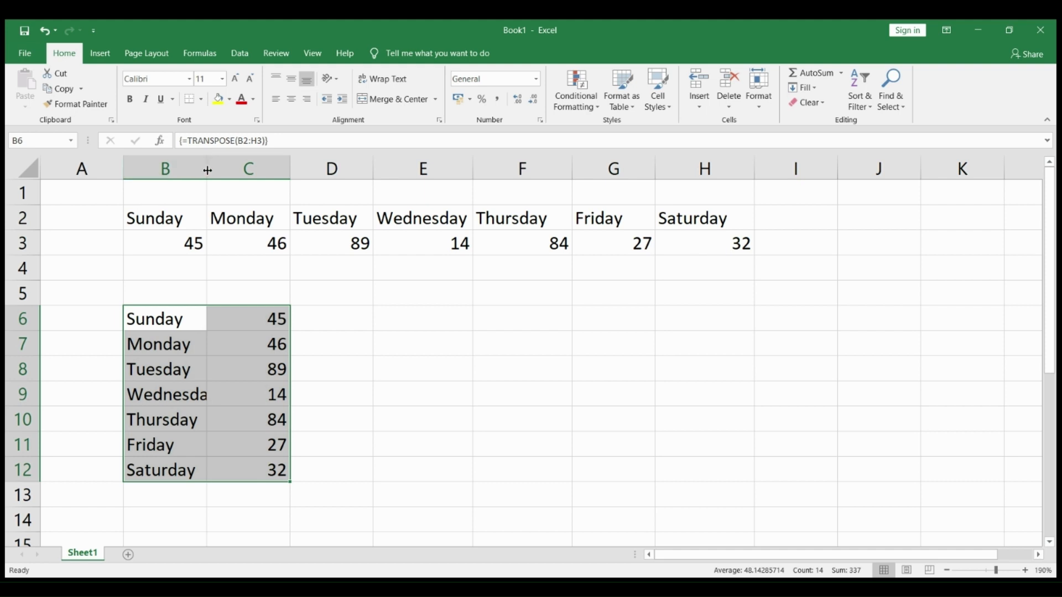
drag(207, 169, 228, 170)
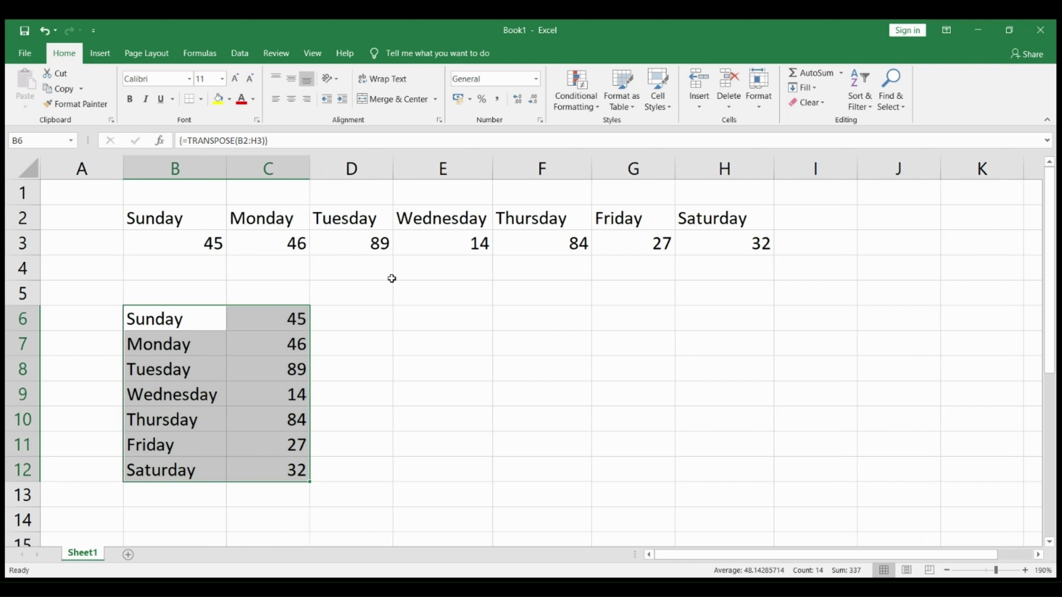